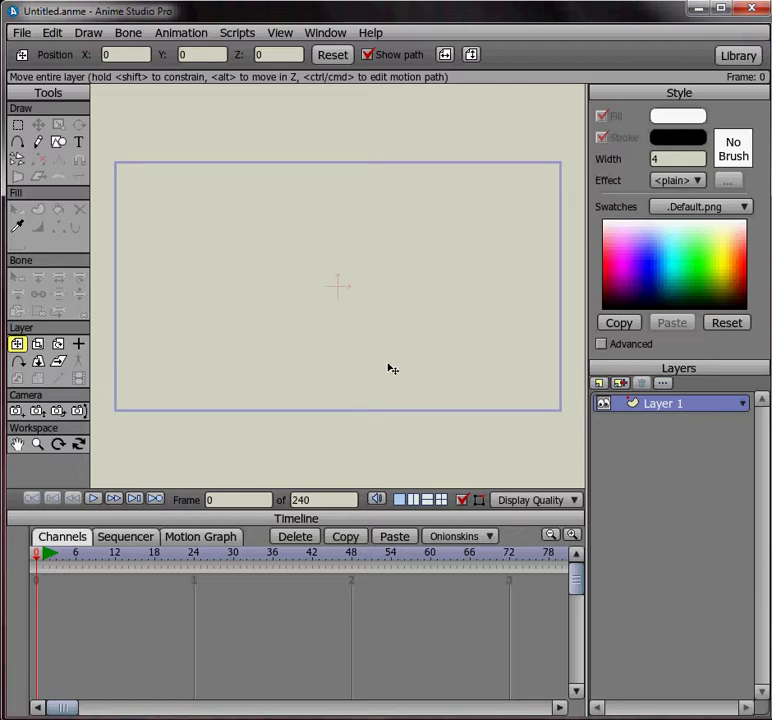
Add a new particle layer, Layer 2, and select Layer 1 nested inside it
left_click(599, 387)
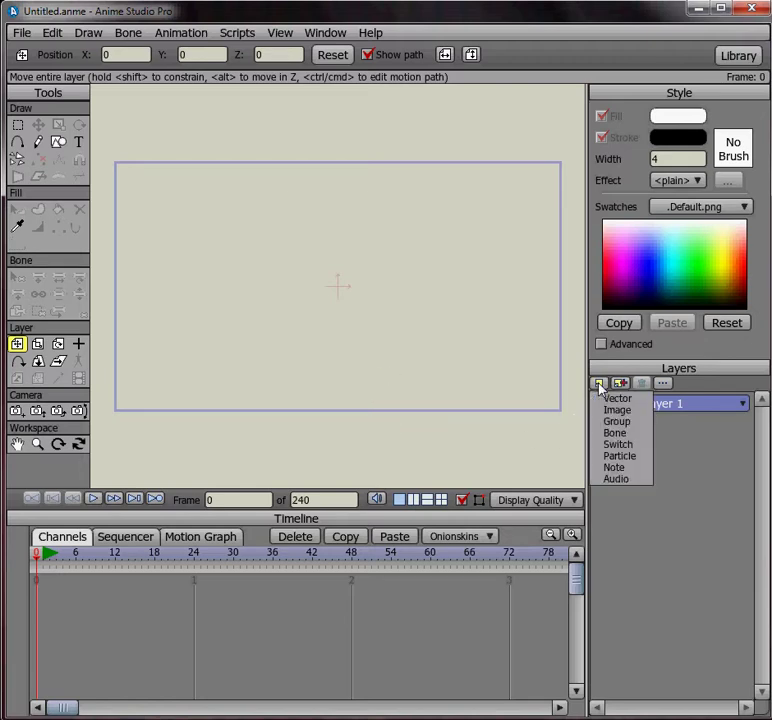
left_click(616, 457)
mouse_move(670, 428)
left_mouse_down()
mouse_move(673, 409)
mouse_move(673, 423)
left_mouse_up()
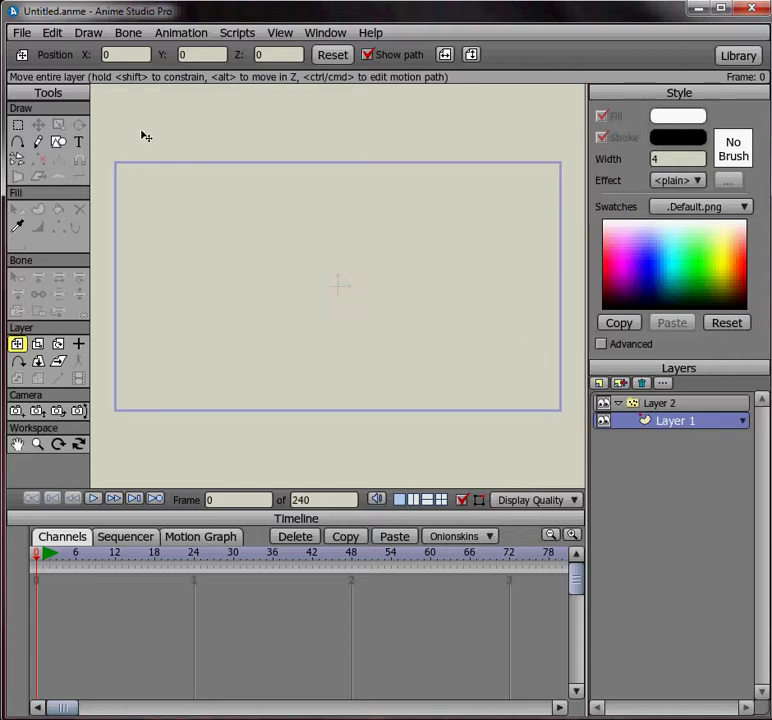
Draw a small star shape on Layer 1 just above the canvas centre
left_click(57, 145)
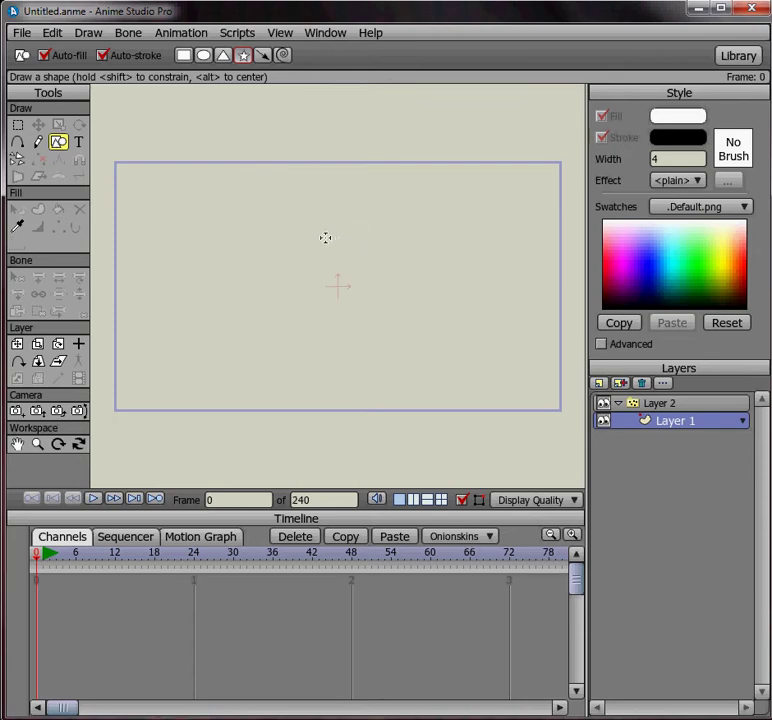
left_click_drag(326, 238, 367, 274)
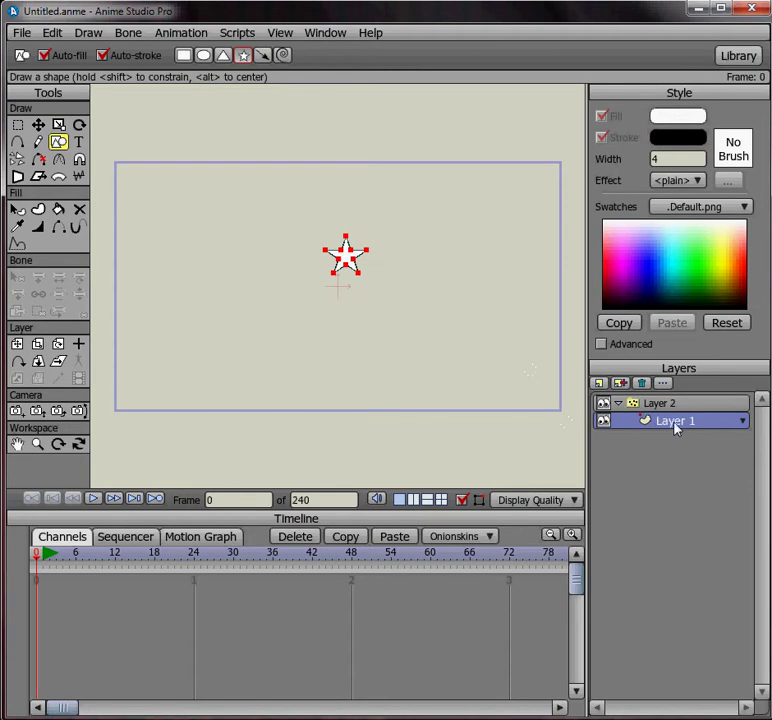
Preview the star, then select Layer 2 and preview its particle emission from the start
left_click(97, 500)
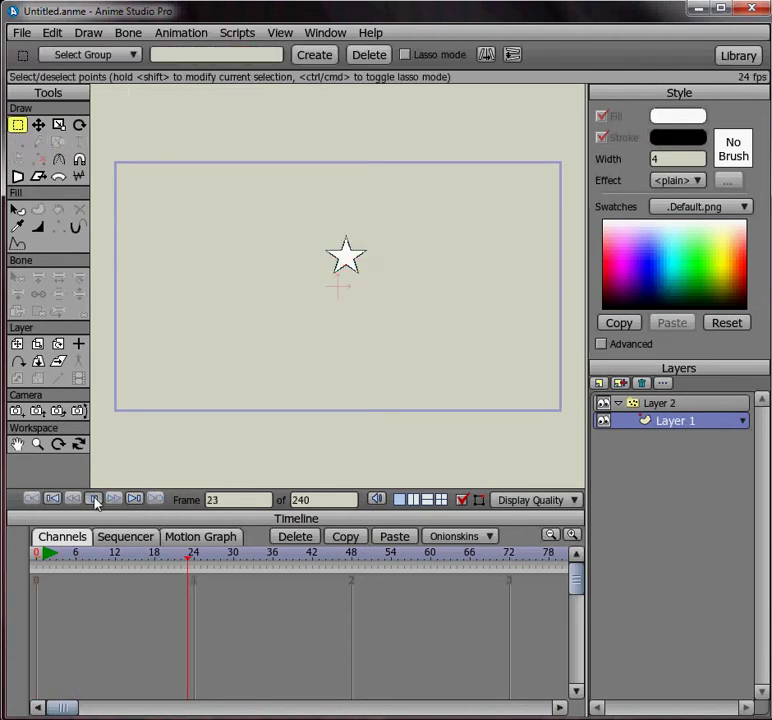
left_click(95, 500)
left_click(42, 502)
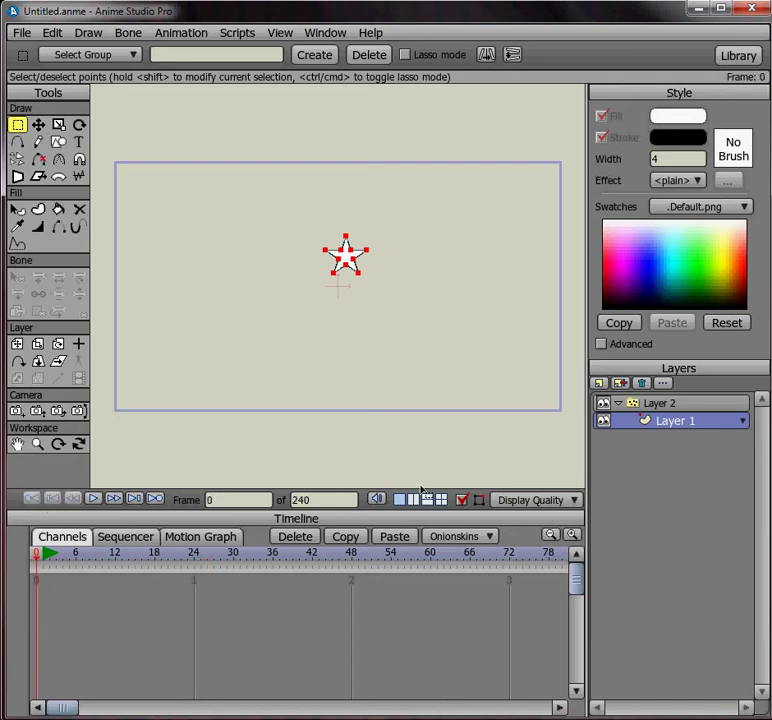
left_click(659, 406)
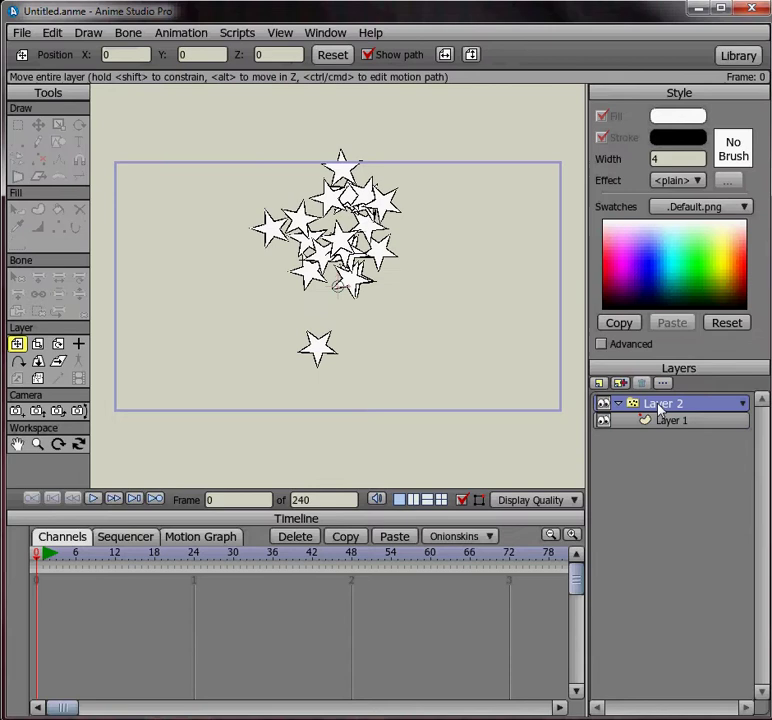
left_click(95, 500)
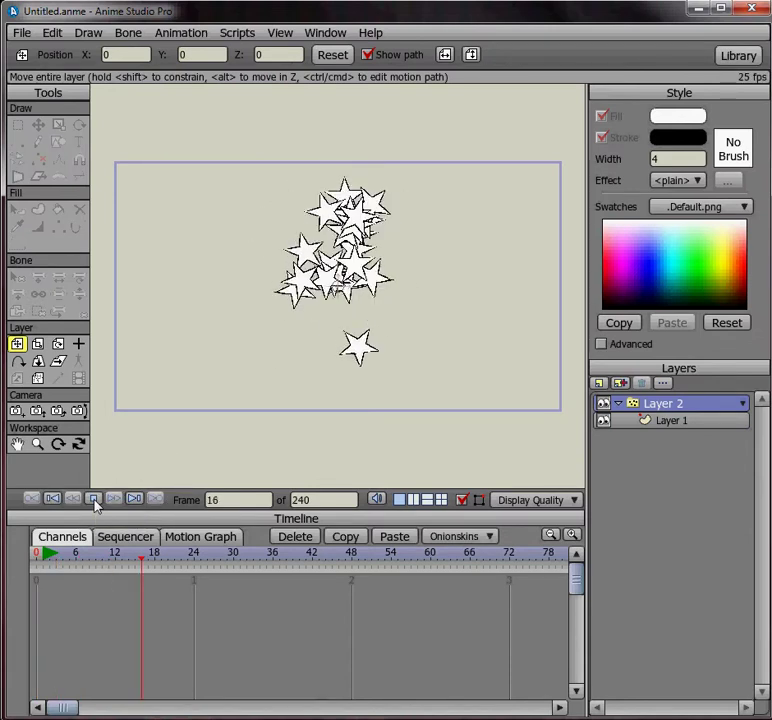
left_click(95, 500)
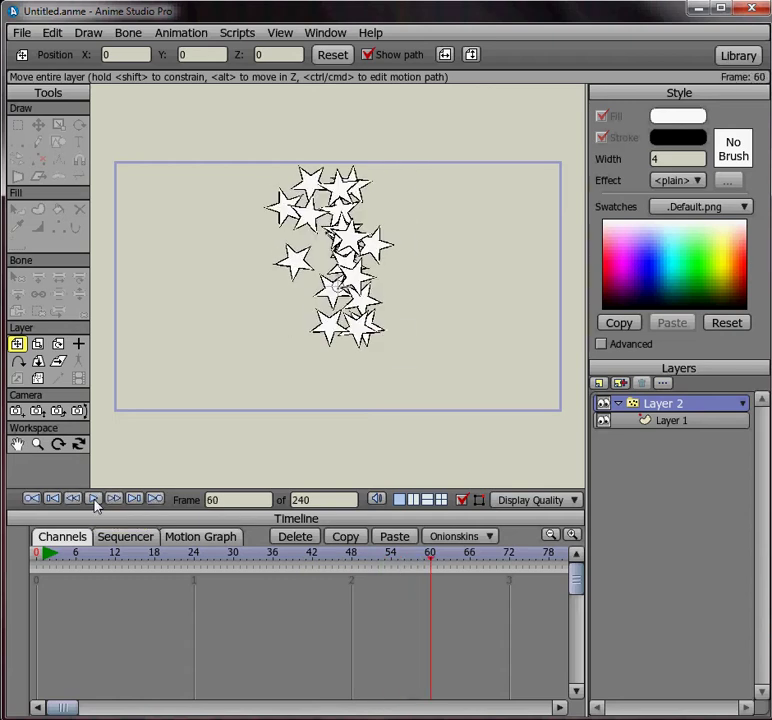
left_click(33, 500)
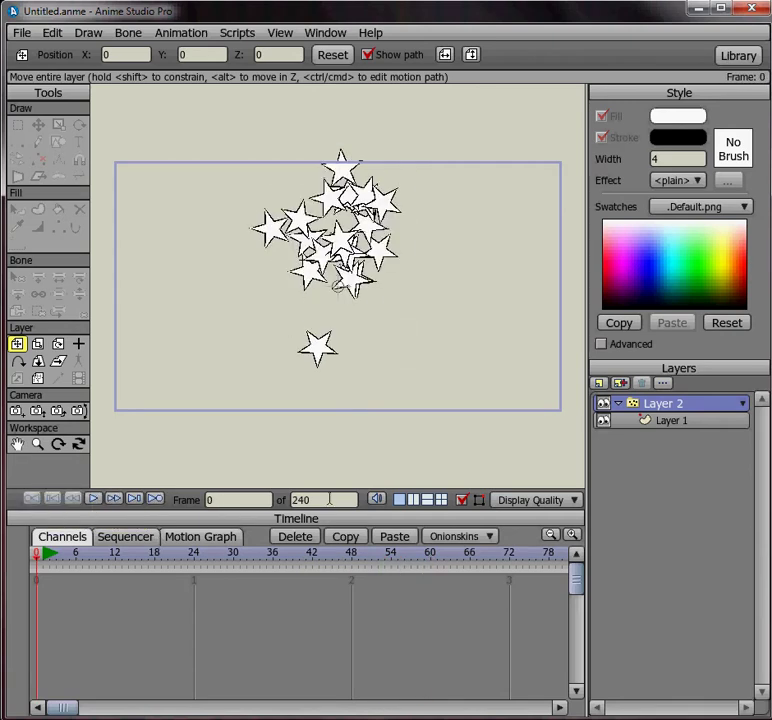
Change the animation end frame from 240 to 50 and replay the shortened animation
left_click_drag(326, 499, 288, 503)
type("50")
key("Return")
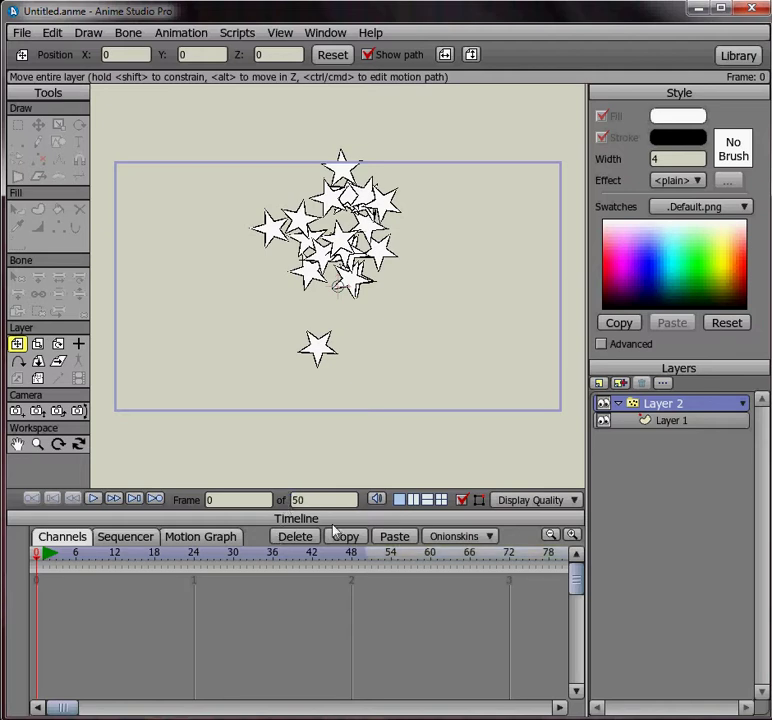
left_click(95, 500)
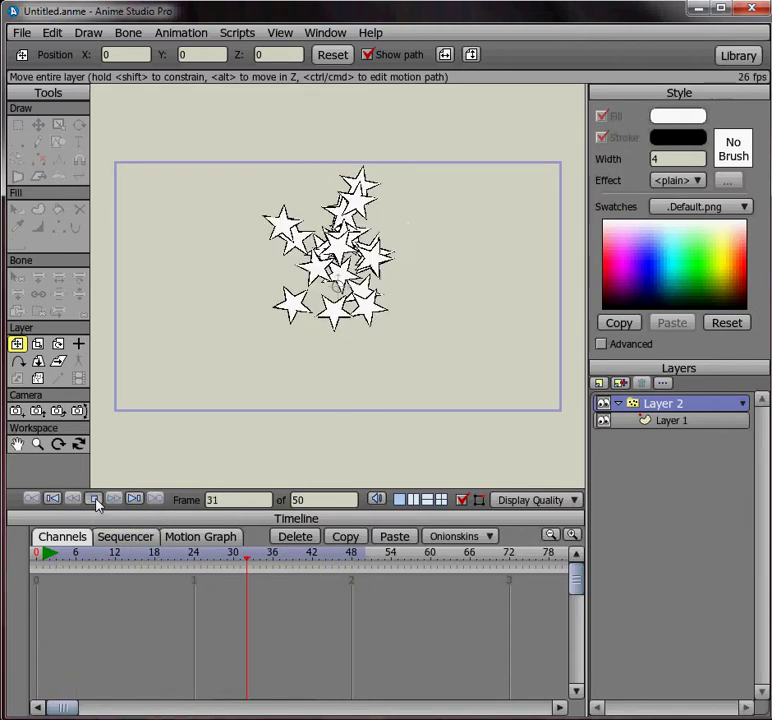
left_click(95, 500)
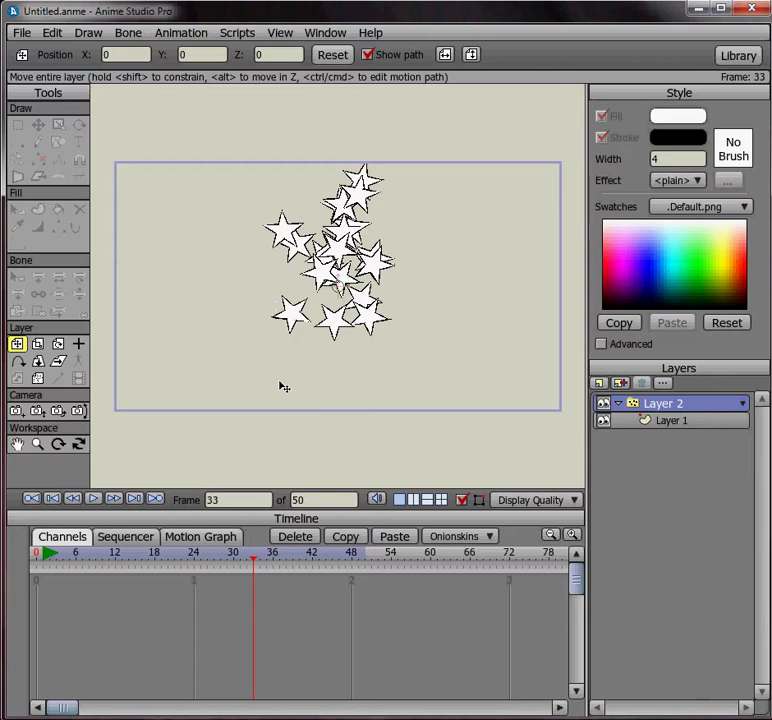
Save the project over the existing Particle.anme in the Pictures library
left_click(21, 32)
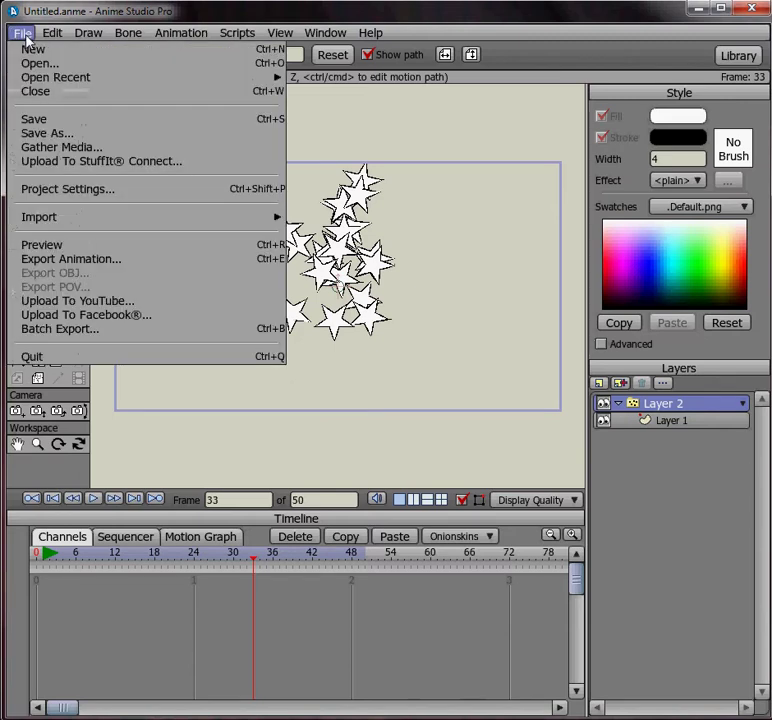
left_click(32, 120)
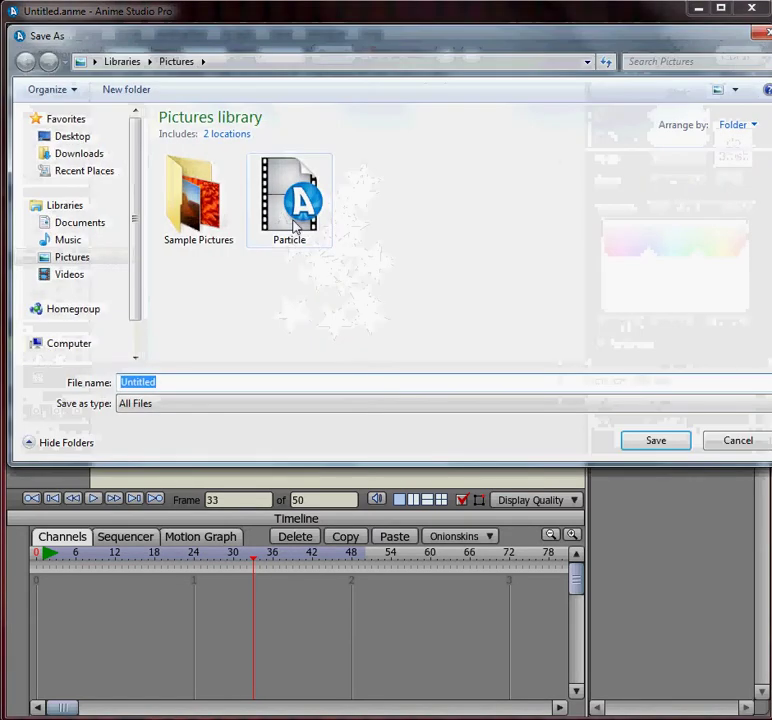
left_click(294, 222)
left_click(656, 443)
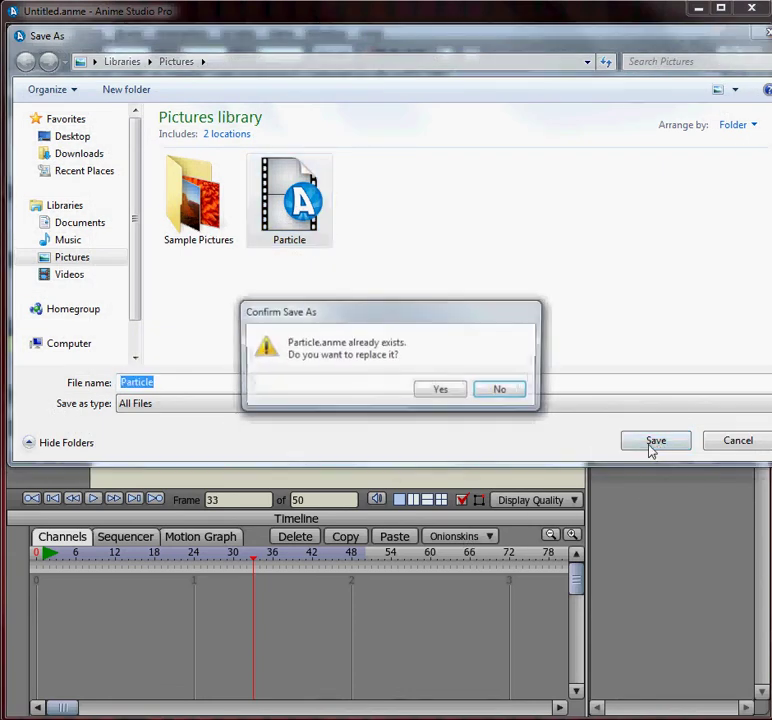
left_click(437, 391)
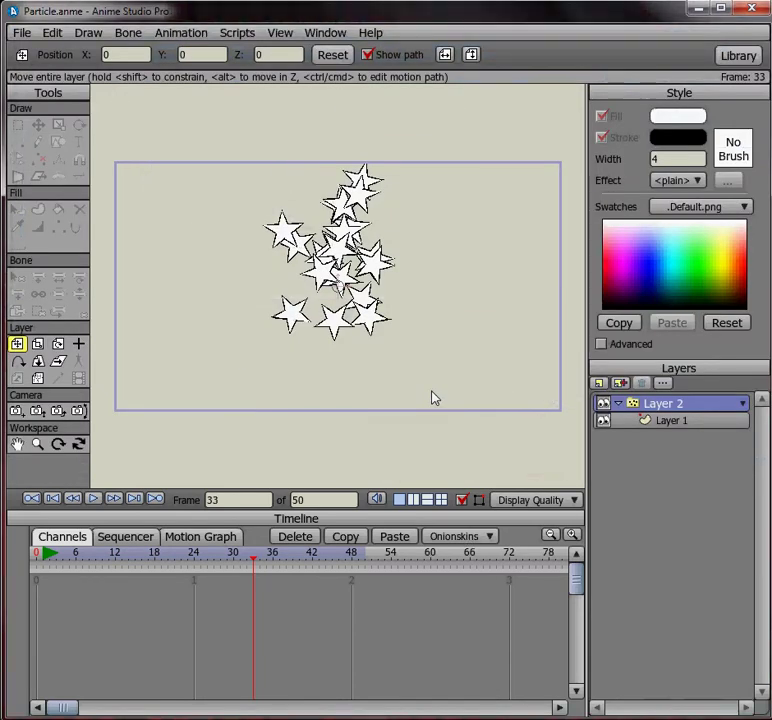
Start a new project and draw a white rectangle at the bottom of the canvas
left_click(20, 33)
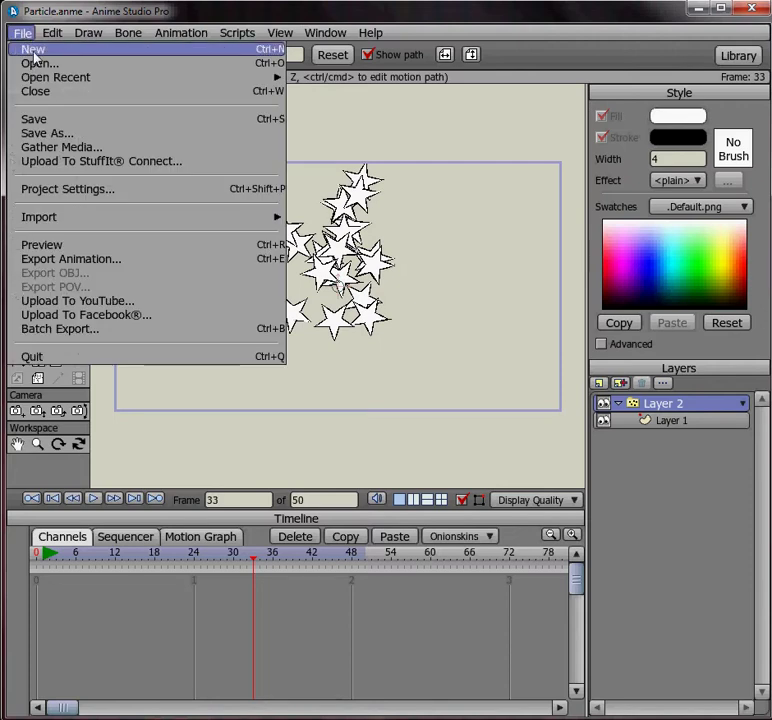
left_click(34, 52)
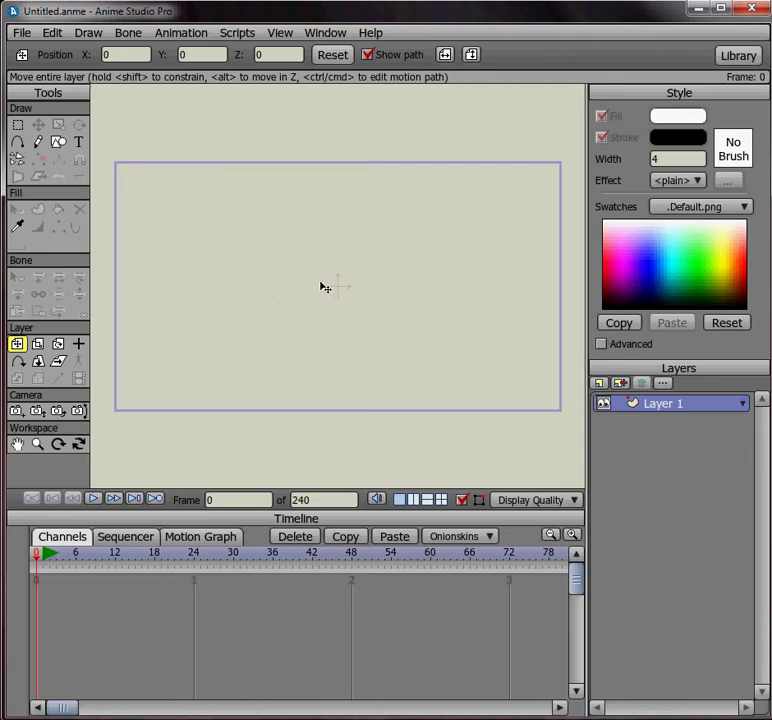
left_click(58, 143)
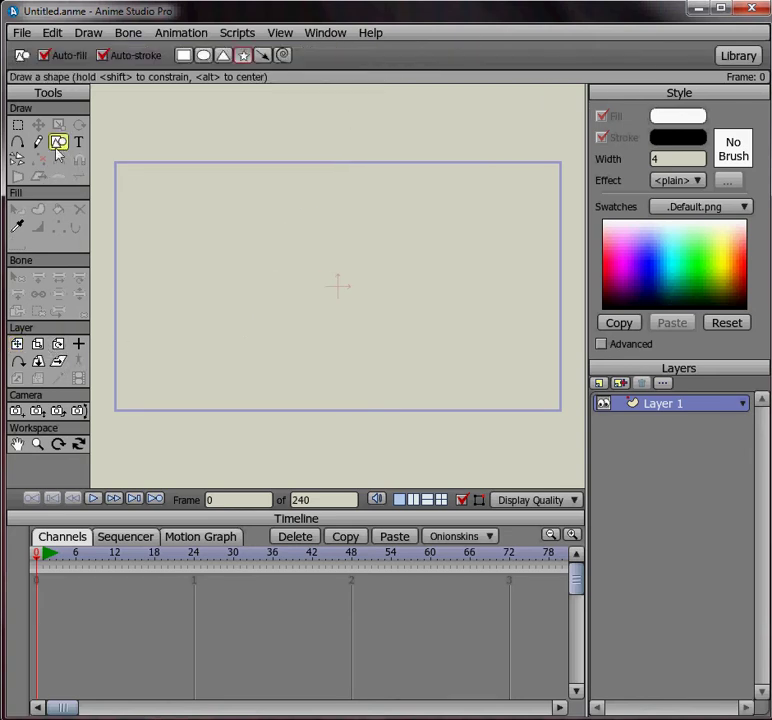
left_click(186, 57)
left_click_drag(305, 294, 404, 407)
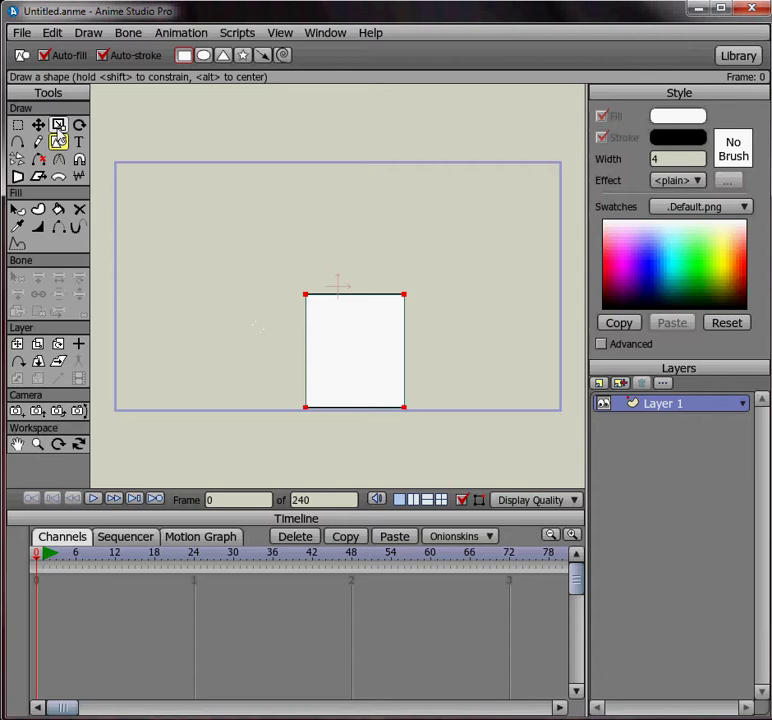
Nudge the rectangle slightly left toward the canvas centre
left_click(38, 124)
left_click_drag(341, 363, 332, 364)
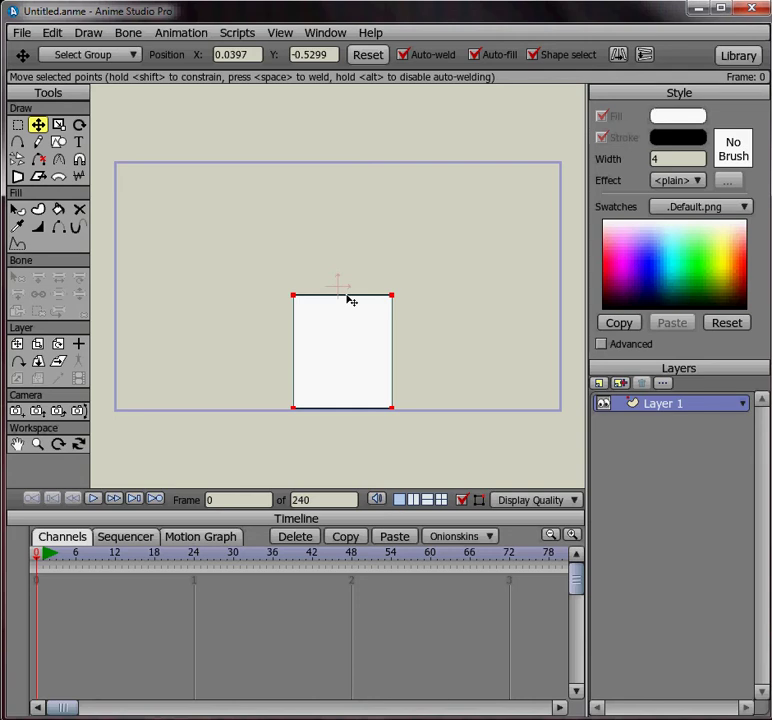
left_click_drag(62, 708, 81, 709)
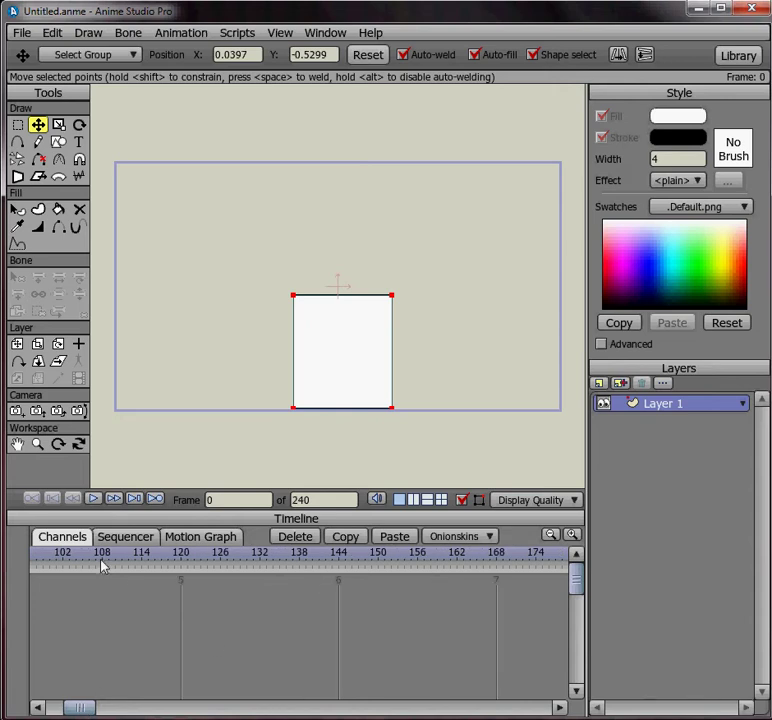
Place the playhead at frame 100 after briefly checking frame 110
left_click(49, 562)
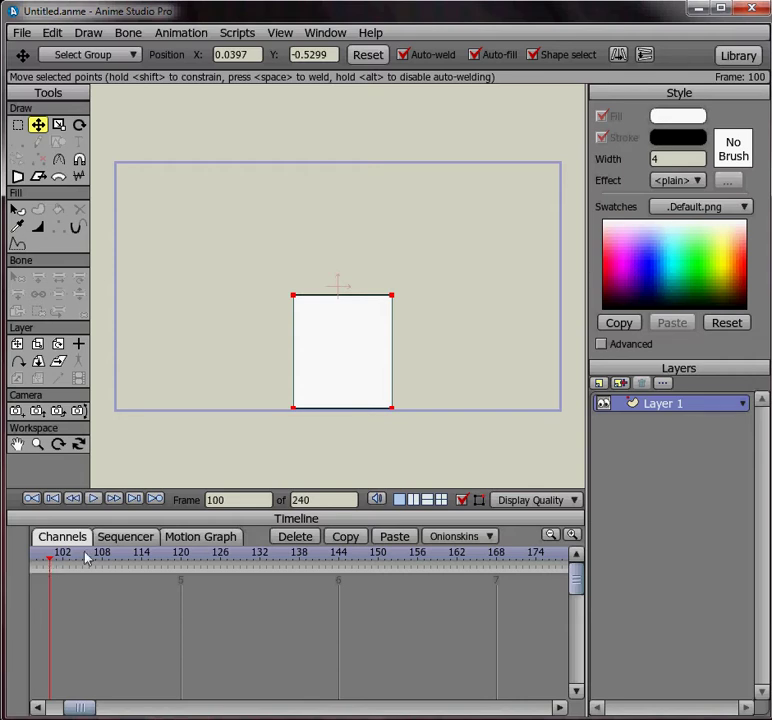
left_click(116, 561)
left_click(50, 562)
left_click_drag(81, 709, 77, 709)
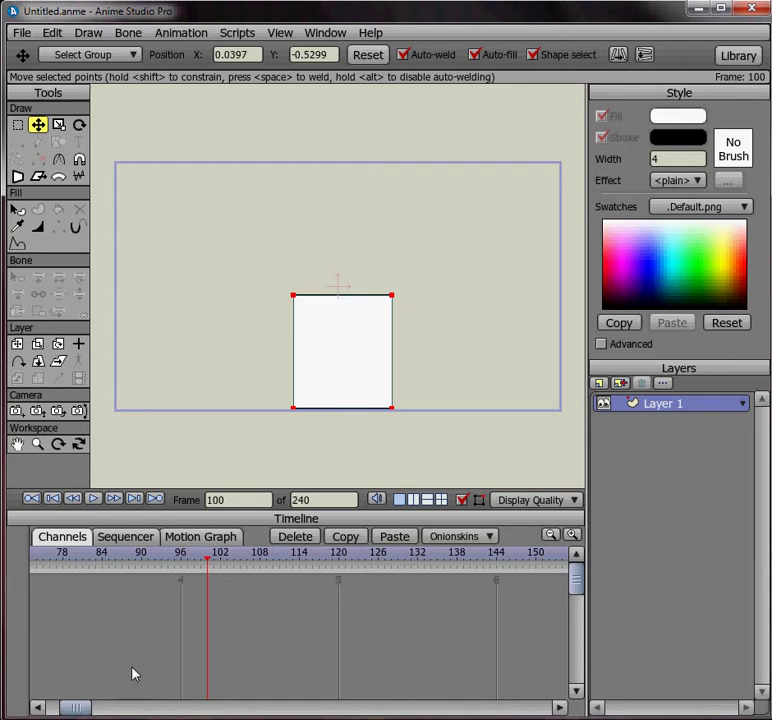
Import the Particle.anme Anime Studio Object so its star emitter arrives as Layer 2
left_click(22, 34)
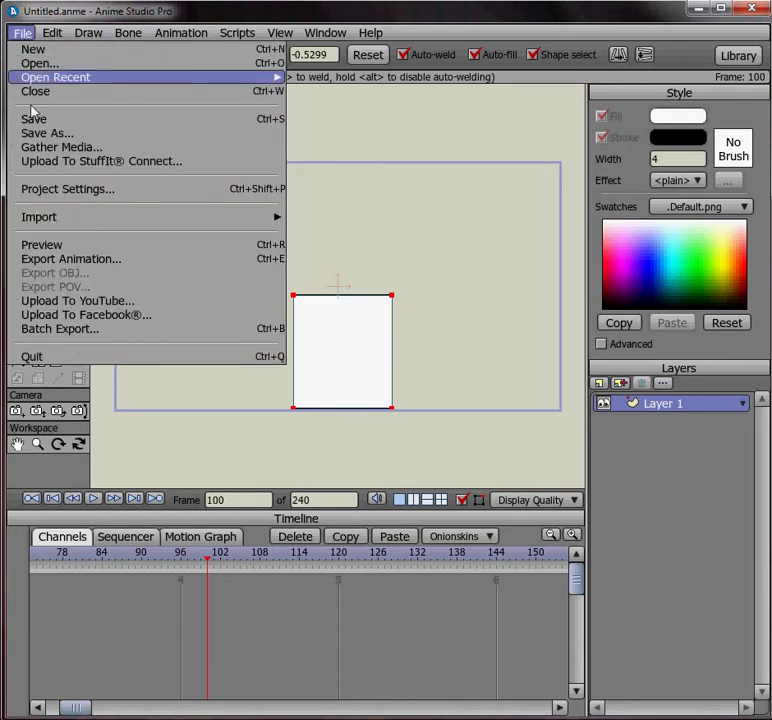
mouse_move(44, 223)
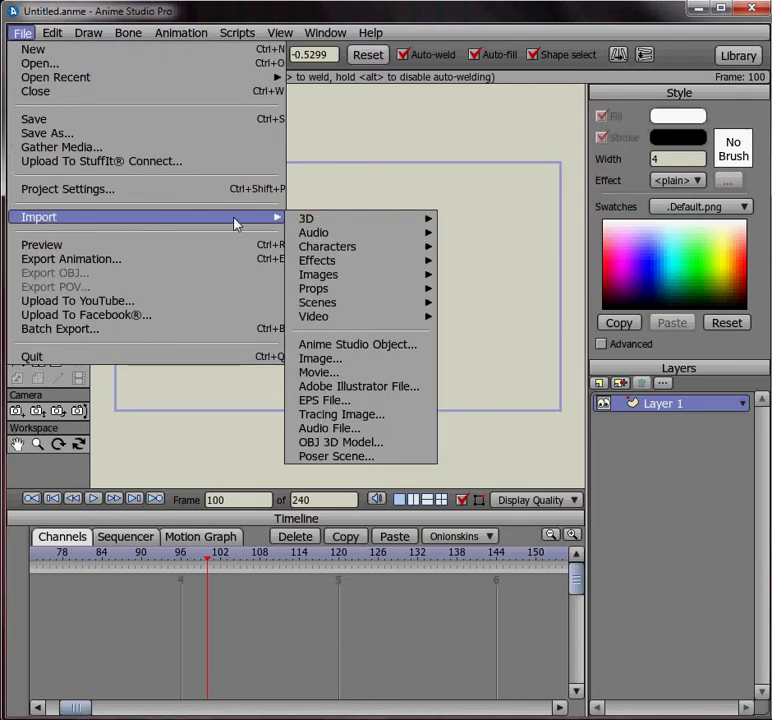
left_click(327, 347)
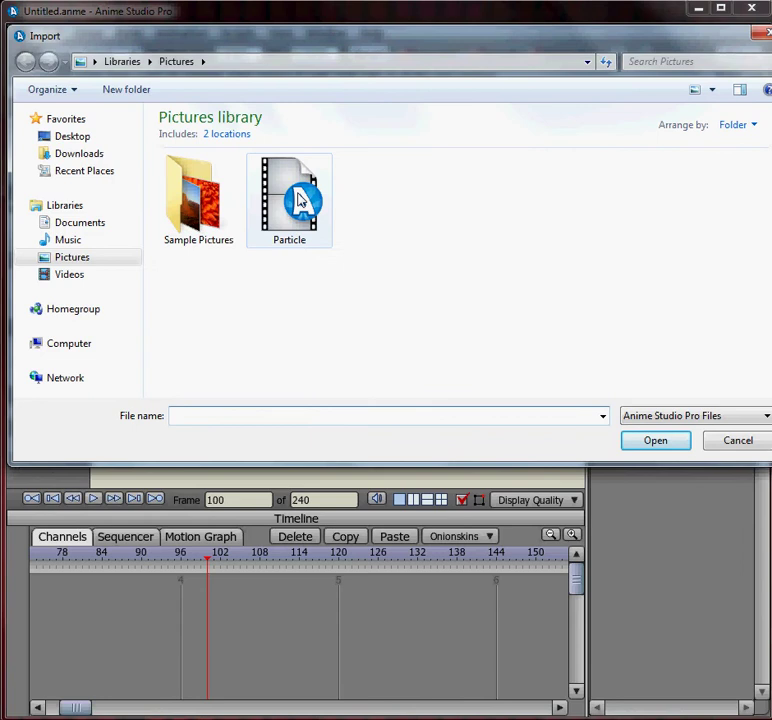
double_click(300, 200)
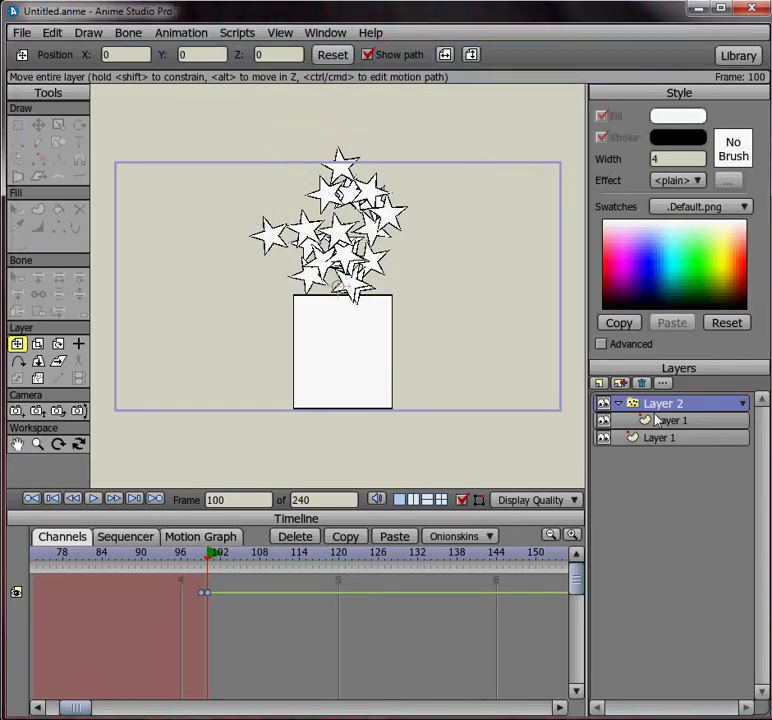
Collapse the Layer 2 group, then select Layer 1 and reselect Layer 2
left_click(619, 403)
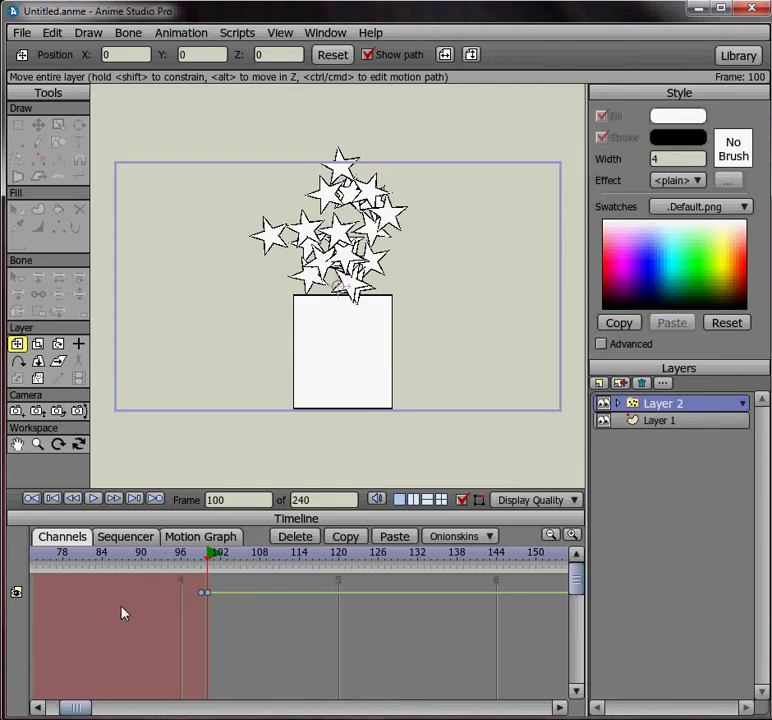
mouse_move(78, 706)
left_mouse_down()
mouse_move(69, 706)
mouse_move(80, 686)
left_mouse_up()
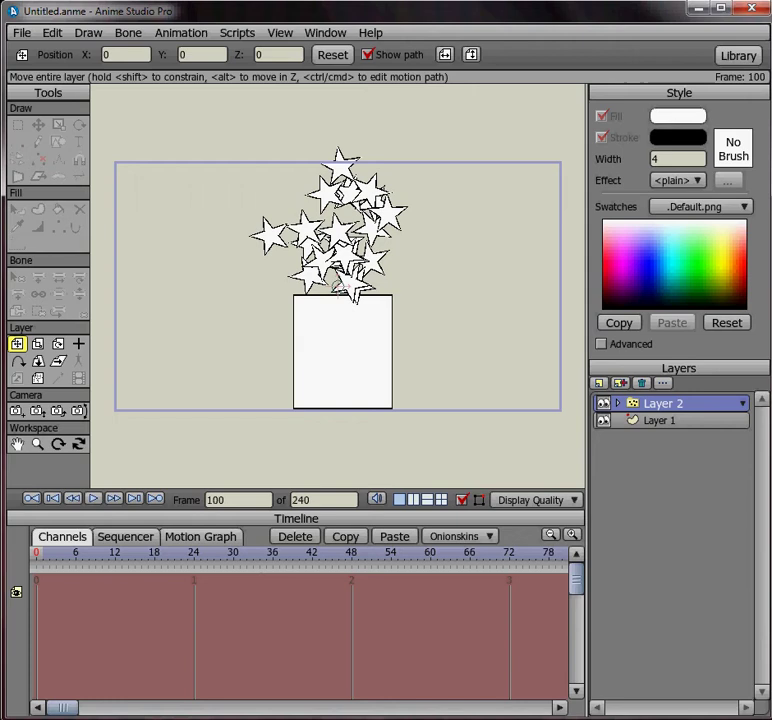
left_click(661, 423)
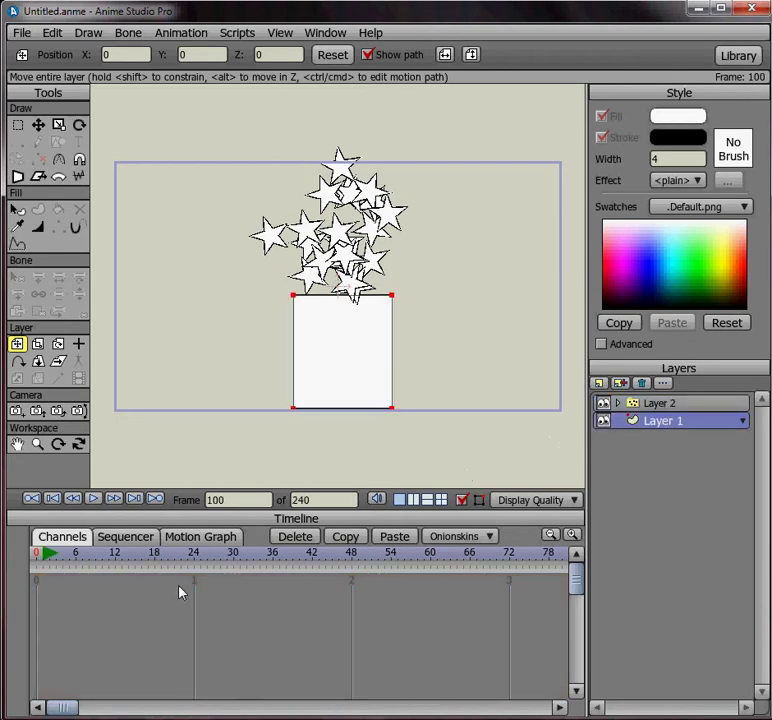
left_click(628, 402)
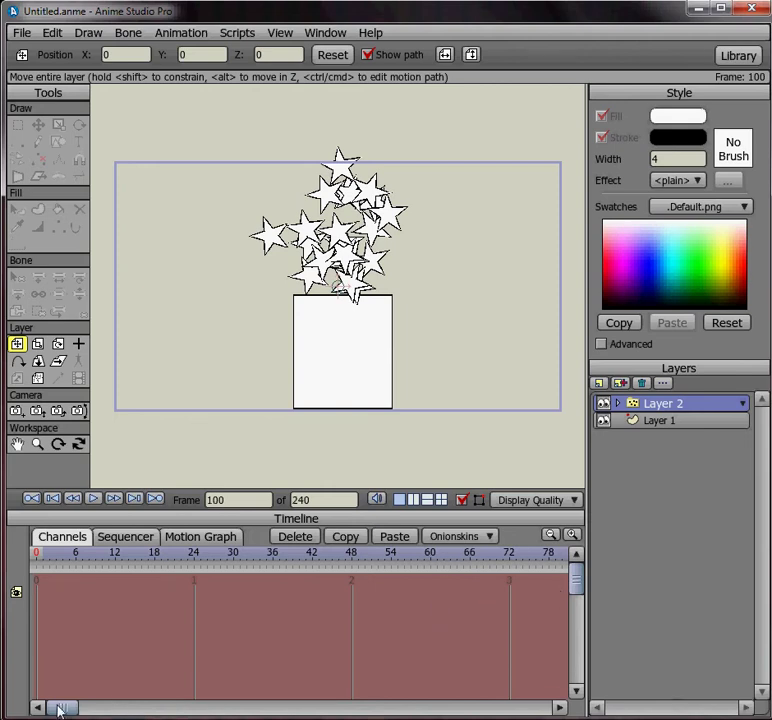
Rewind to frame 0 and drag Layer 2's visibility end in its channel to about frame 212
left_click(54, 500)
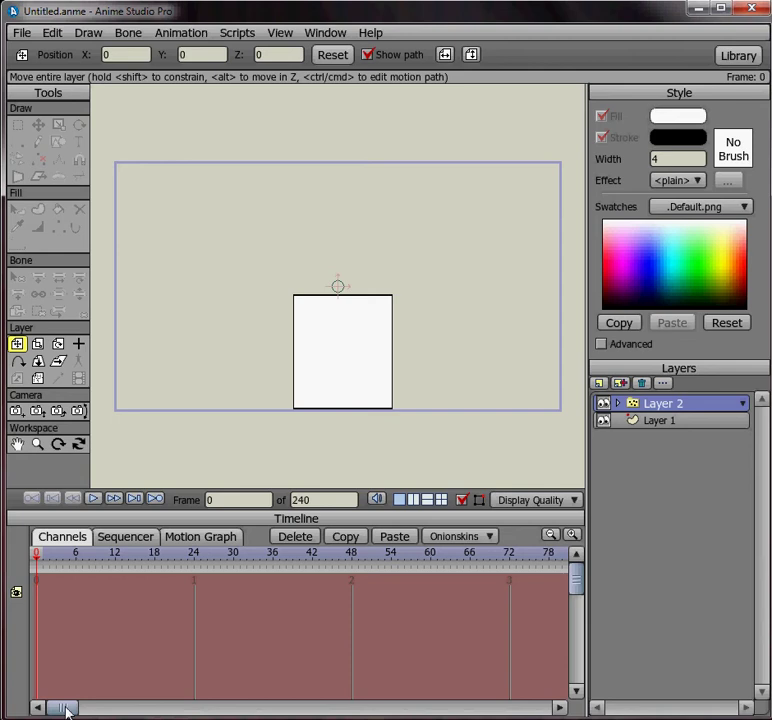
left_click_drag(65, 706, 78, 710)
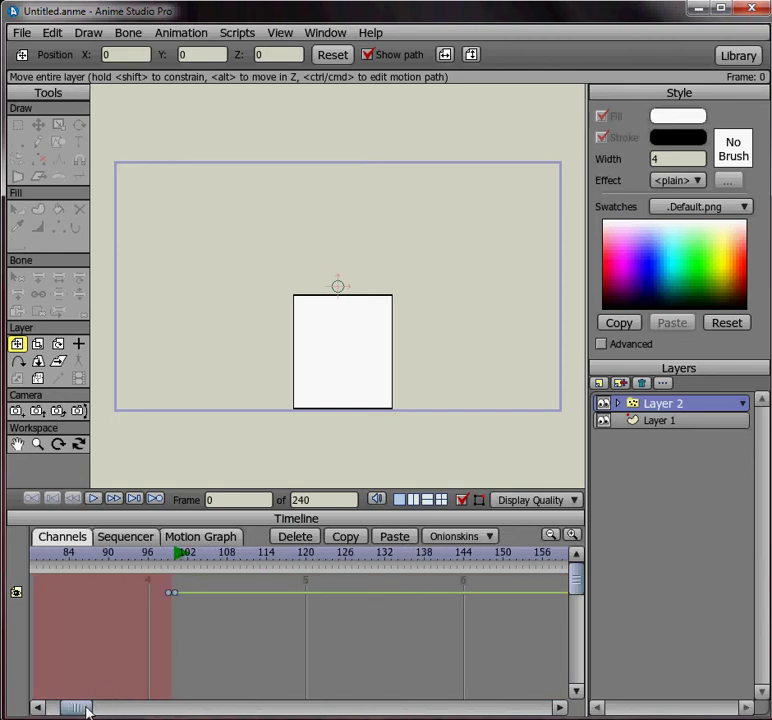
left_click_drag(76, 709, 117, 709)
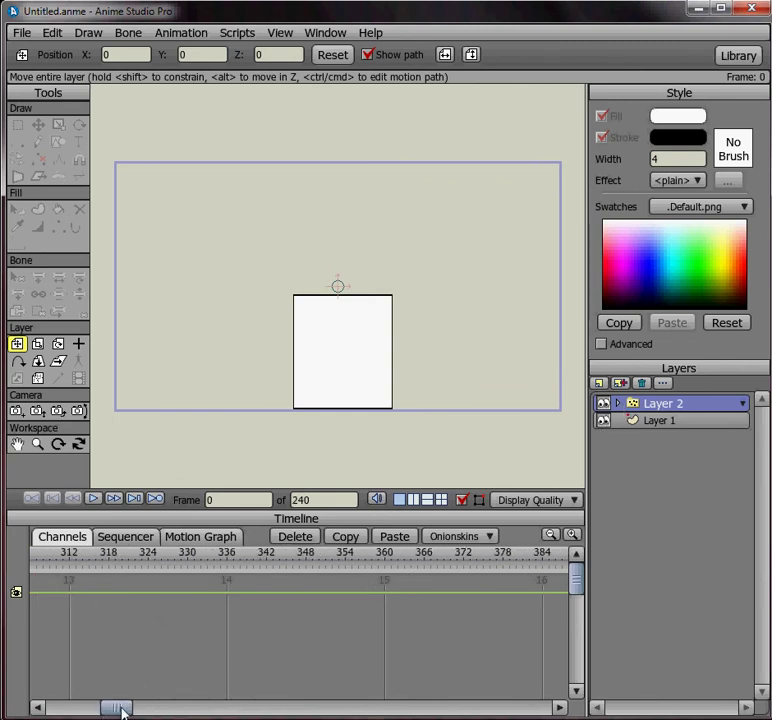
mouse_move(119, 708)
left_mouse_down()
mouse_move(188, 709)
mouse_move(77, 709)
left_mouse_up()
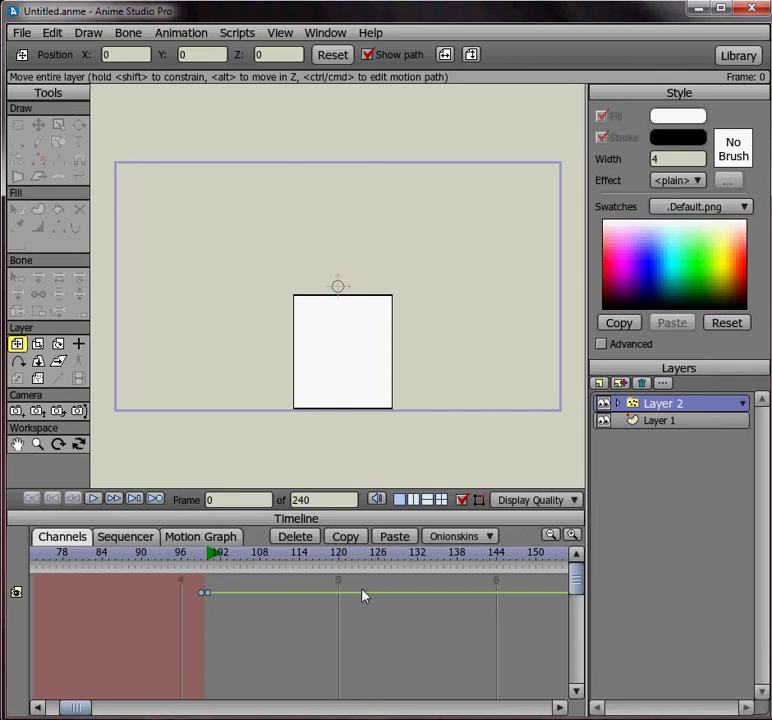
mouse_move(86, 711)
left_mouse_down()
mouse_move(95, 708)
mouse_move(78, 710)
mouse_move(89, 710)
left_mouse_up()
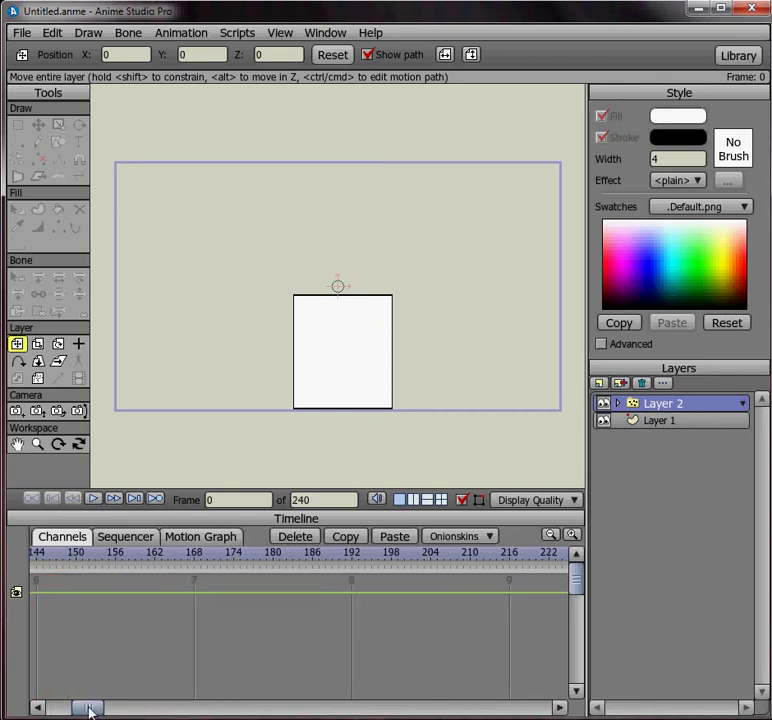
left_click(437, 599)
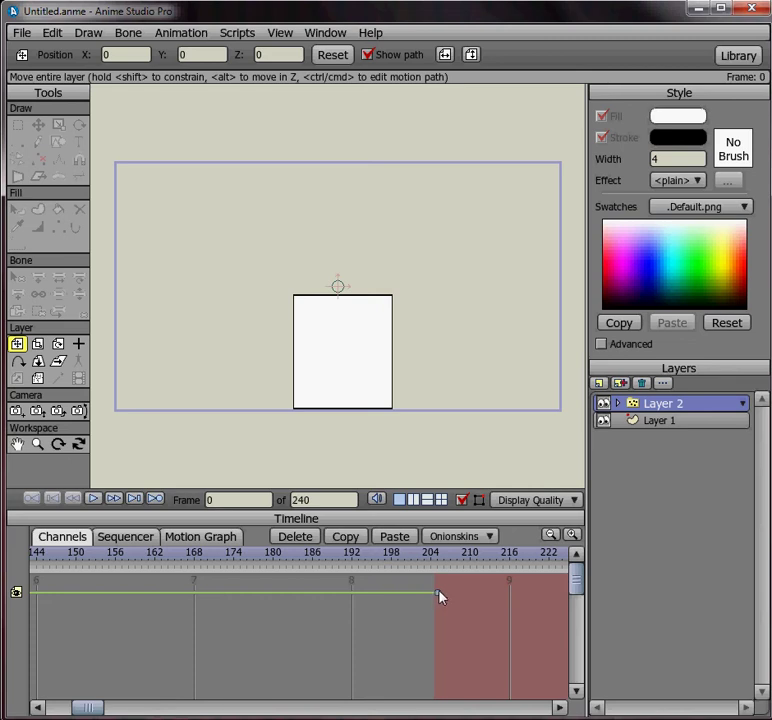
mouse_move(441, 597)
left_mouse_down()
mouse_move(531, 596)
mouse_move(315, 599)
mouse_move(486, 597)
left_mouse_up()
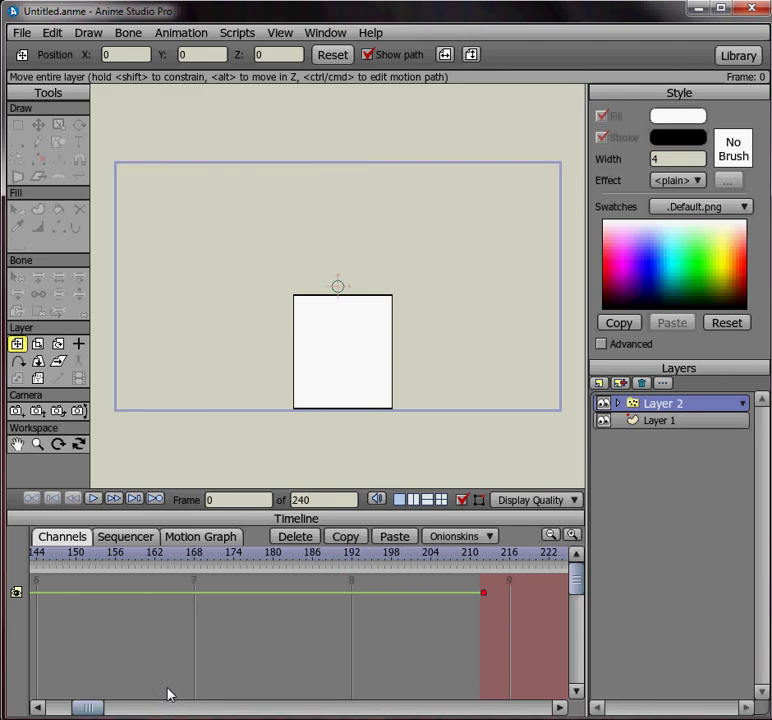
left_click_drag(100, 708, 74, 710)
left_click(84, 560)
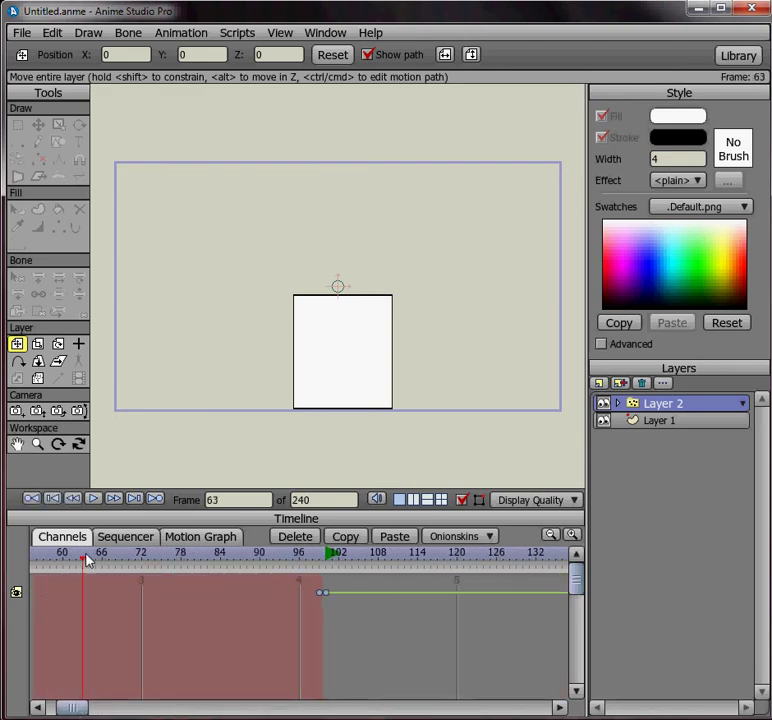
left_click(36, 500)
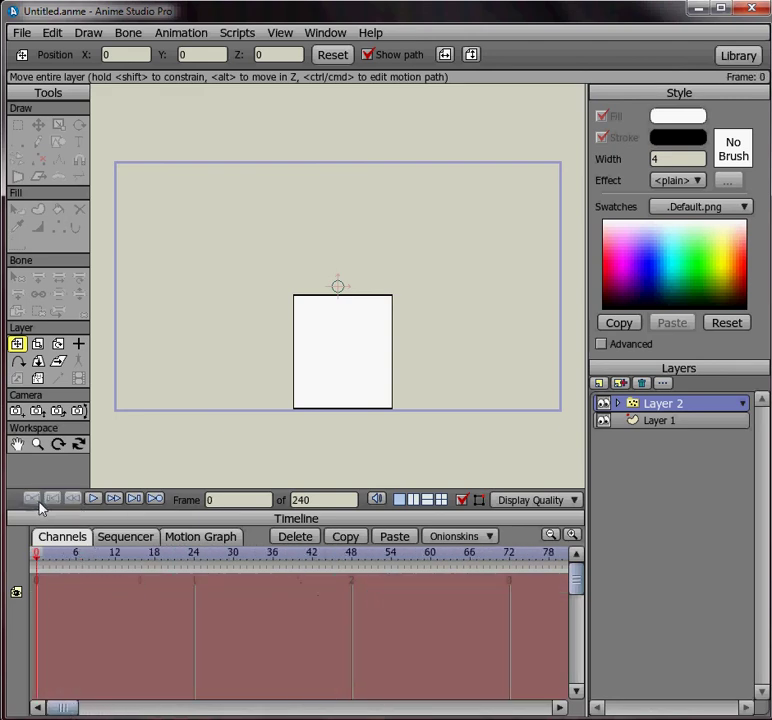
left_click(95, 500)
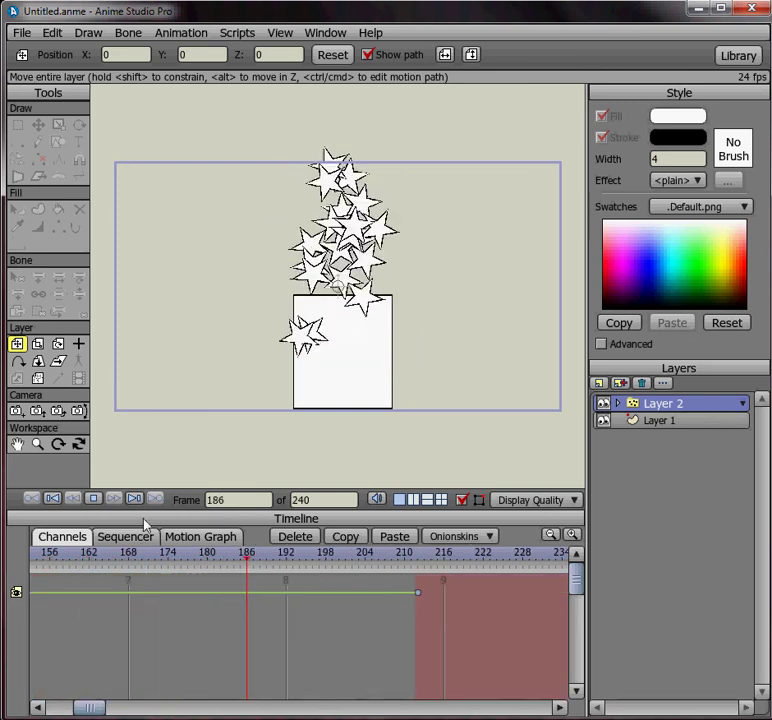
left_click(95, 501)
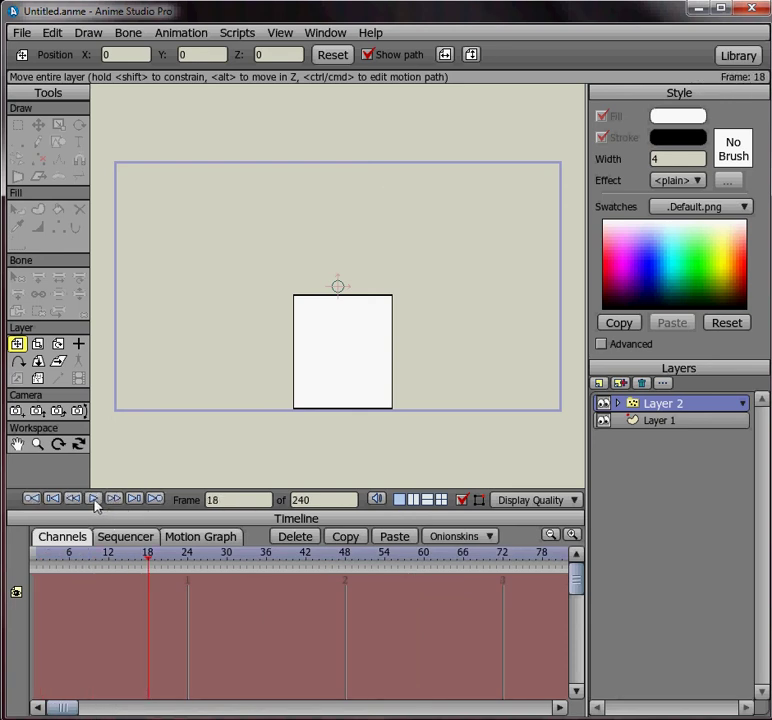
left_click(36, 502)
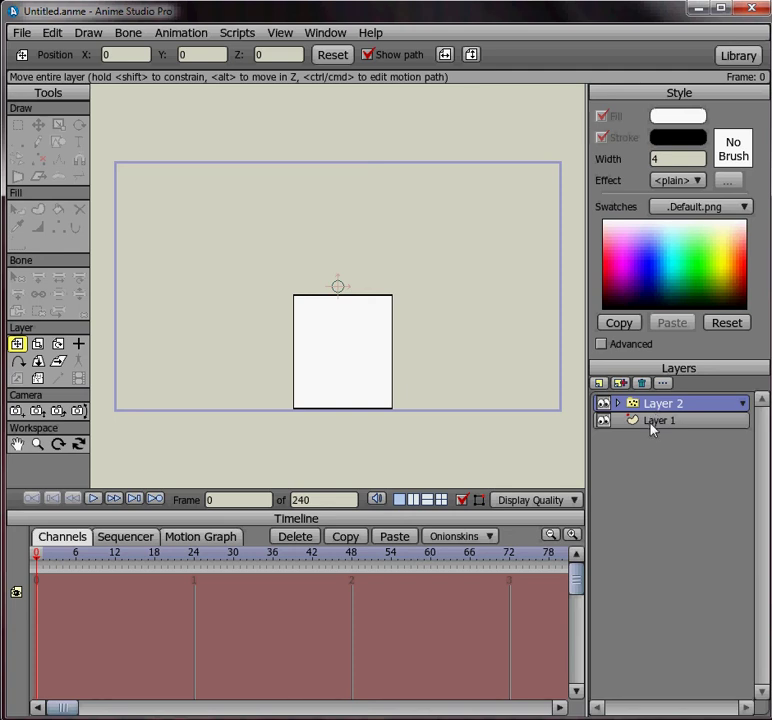
left_click_drag(653, 405, 679, 451)
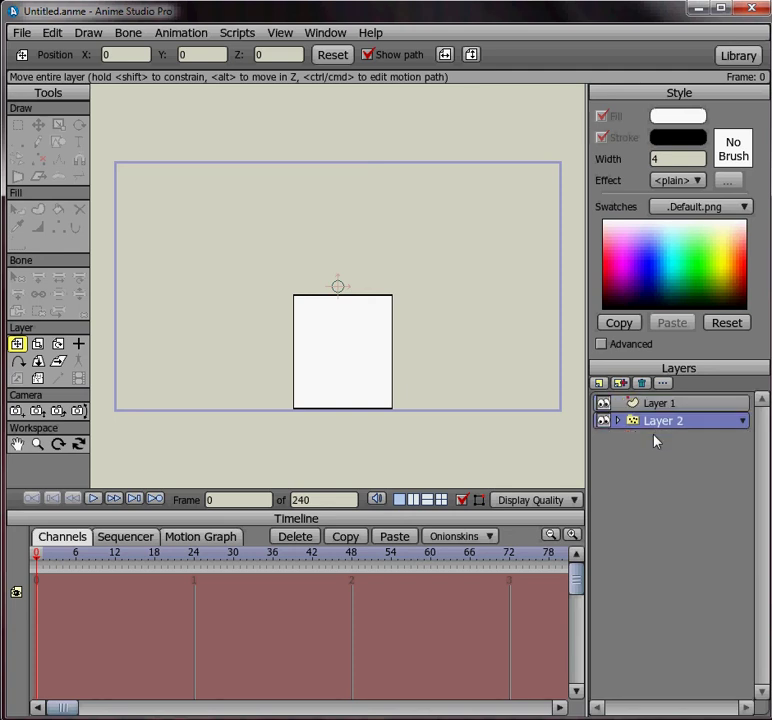
left_click(94, 499)
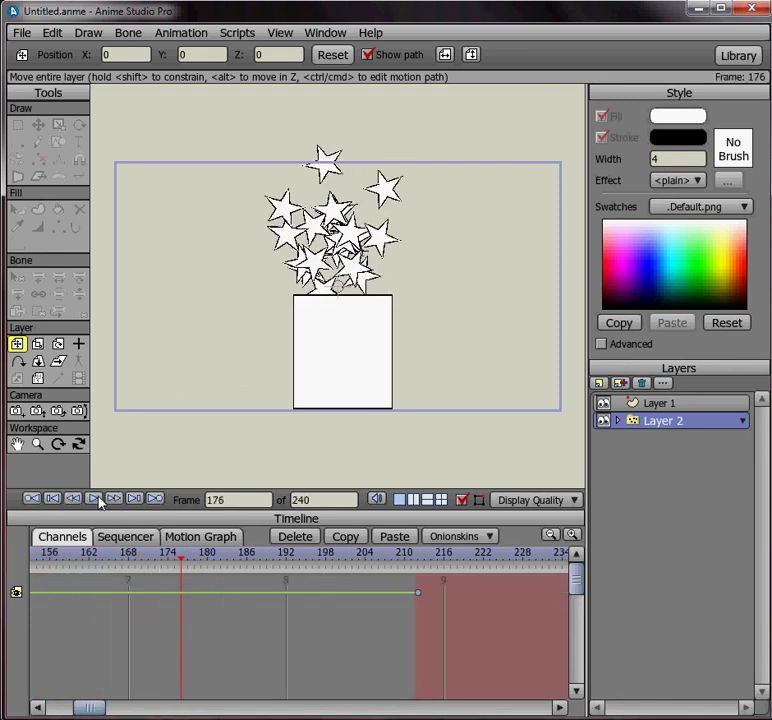
left_click(51, 499)
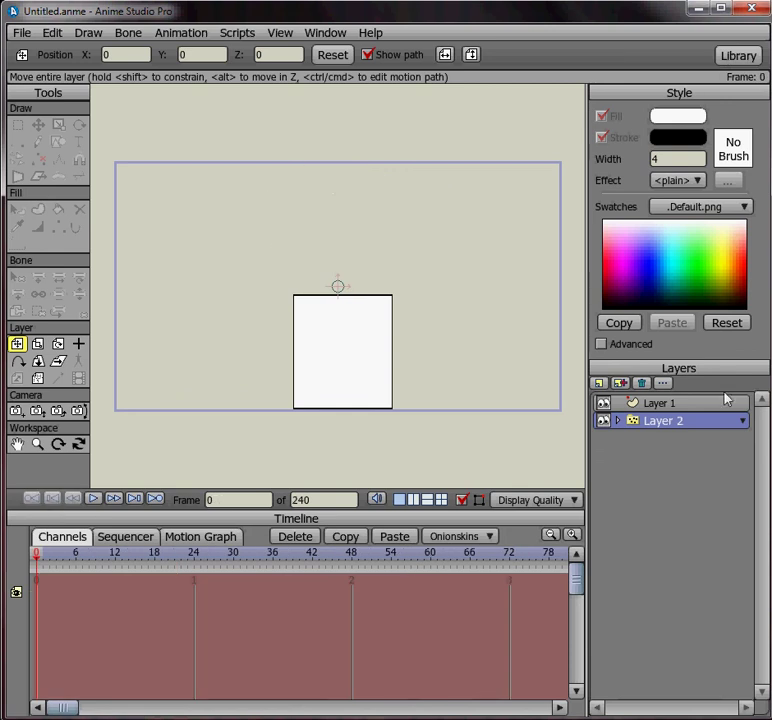
left_click(681, 405)
left_click_drag(686, 433, 686, 434)
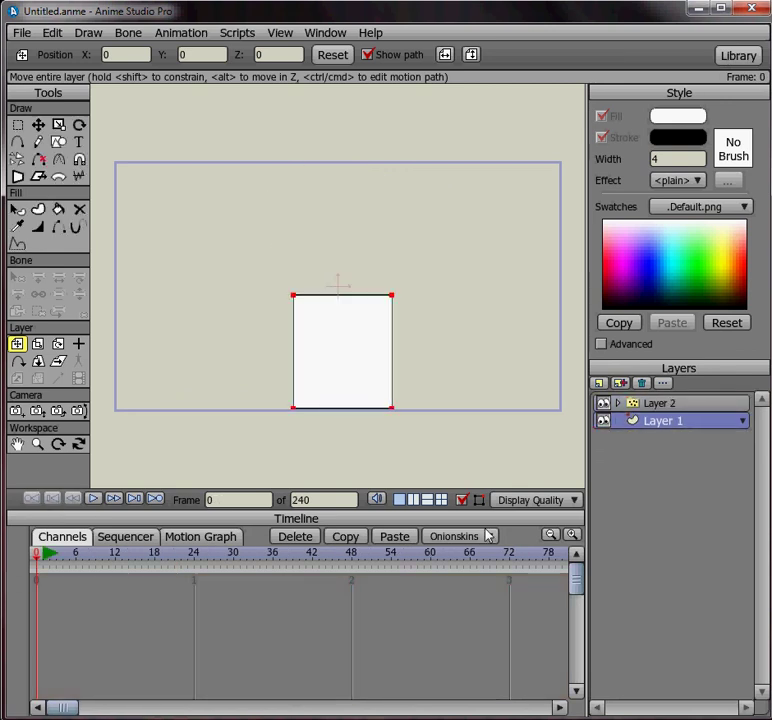
left_click(93, 499)
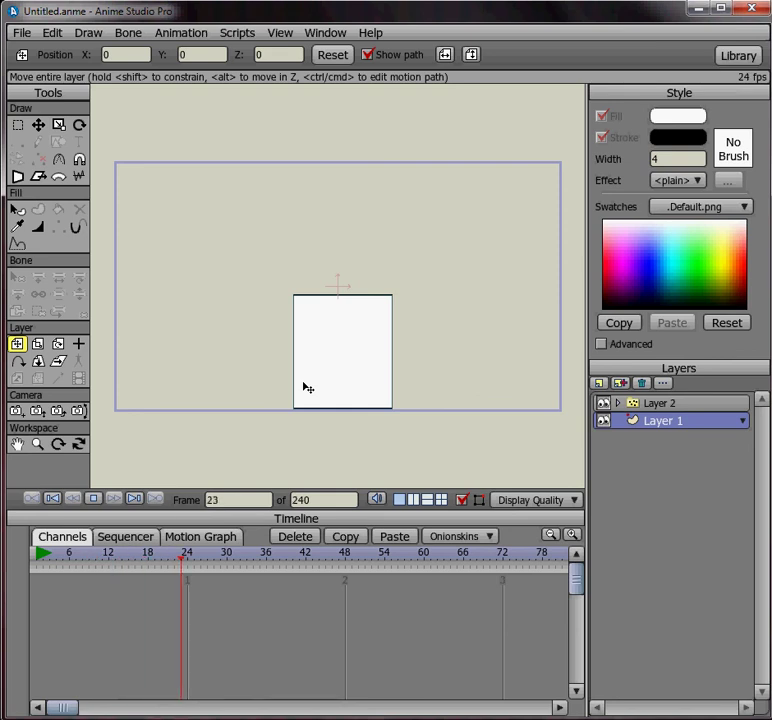
left_click(96, 502)
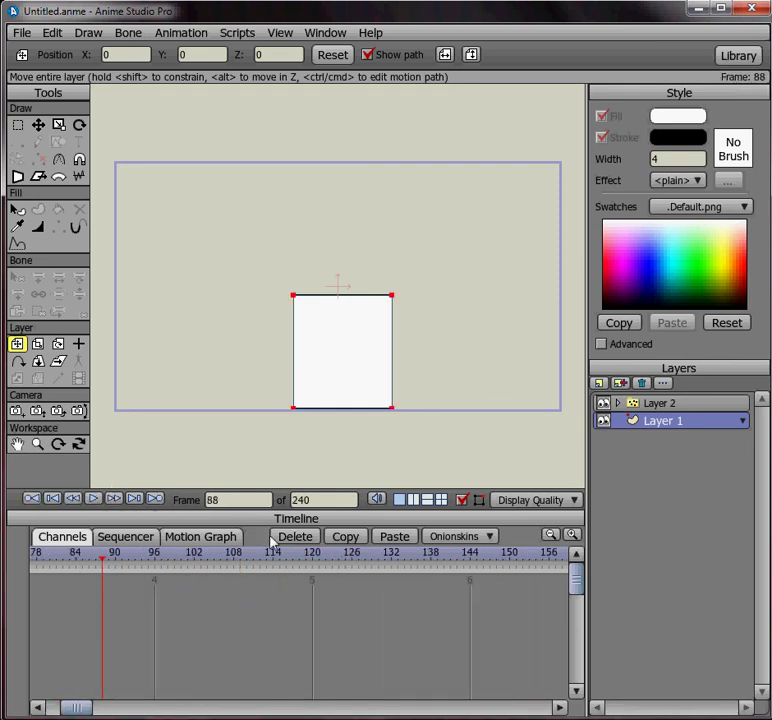
left_click(54, 501)
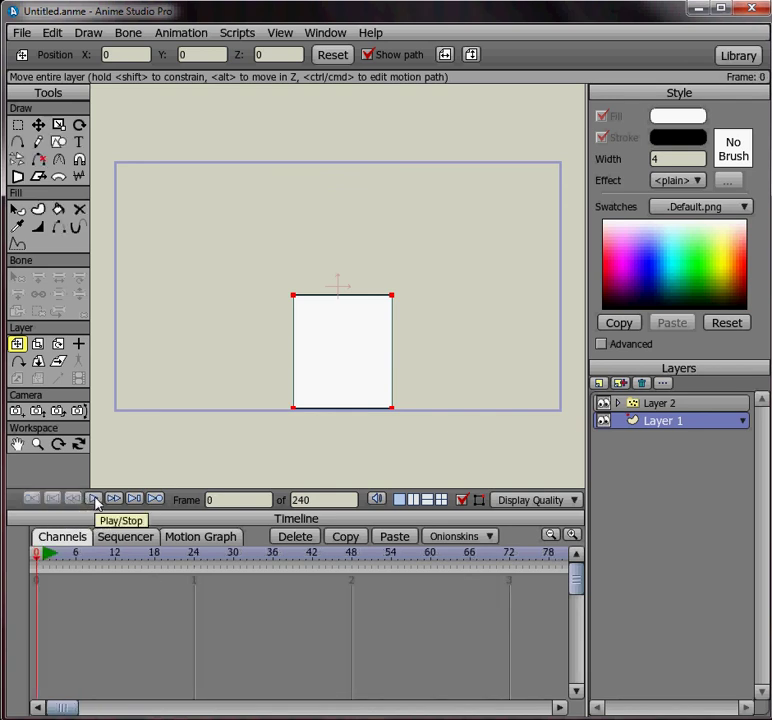